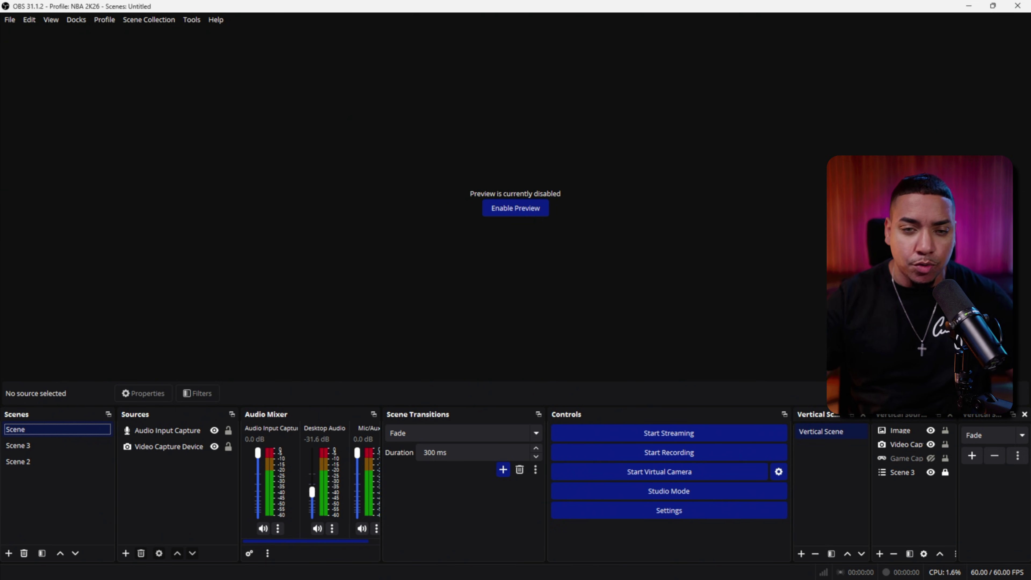
Enable the disabled preview so the scene's live camera feed fills the main area.
left_click(499, 207)
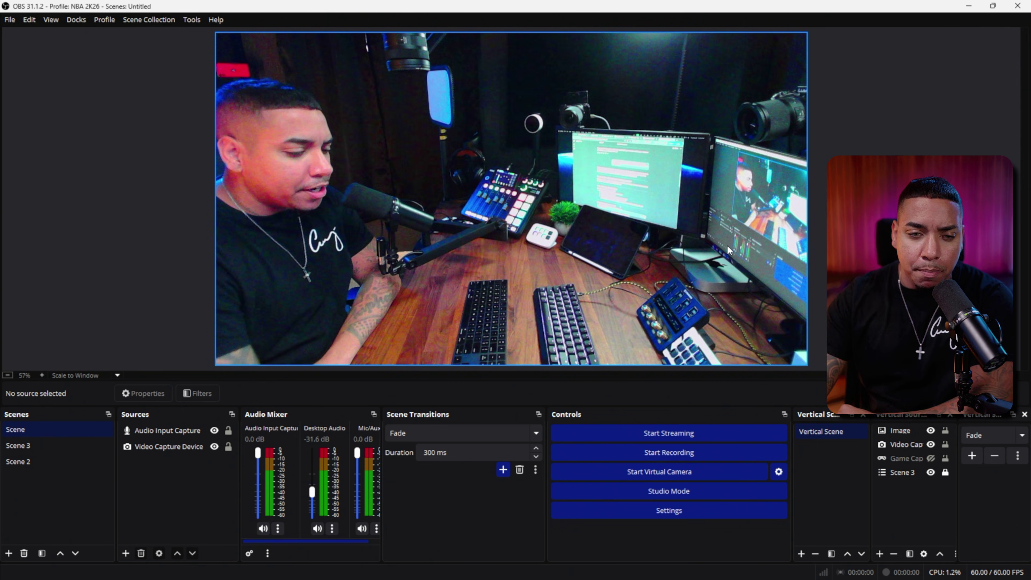
Select the Video Capture Device entry in the Sources dock.
left_click(170, 449)
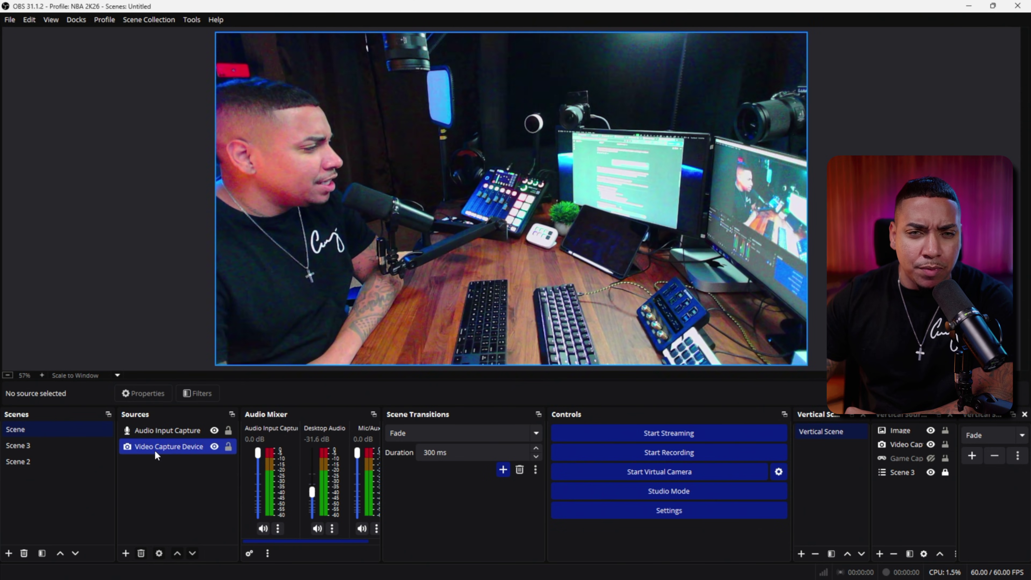
In the Video Capture Device properties, set Custom resolution 1920x1080 with FPS at Highest FPS.
right_click(168, 444)
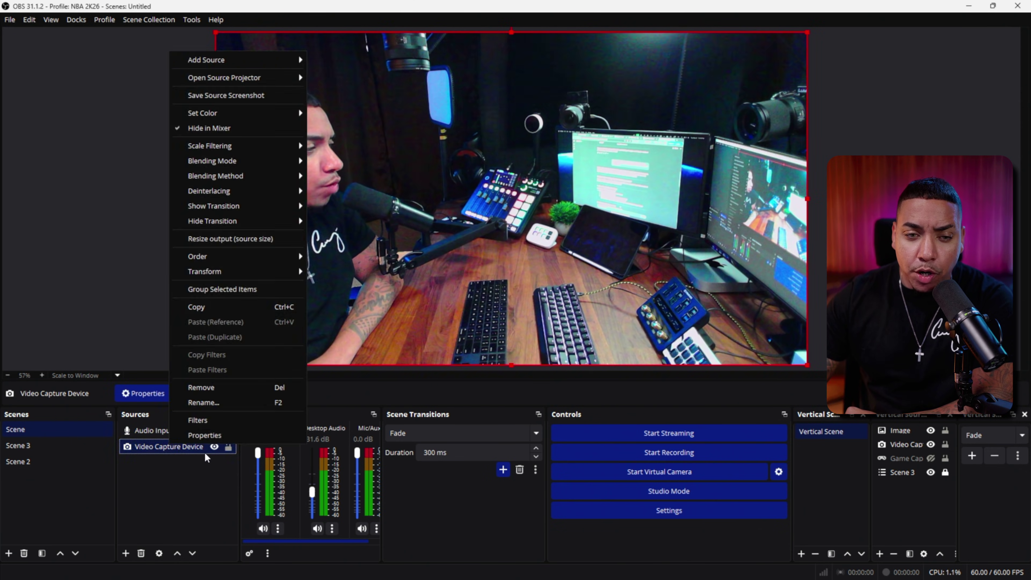
left_click(211, 432)
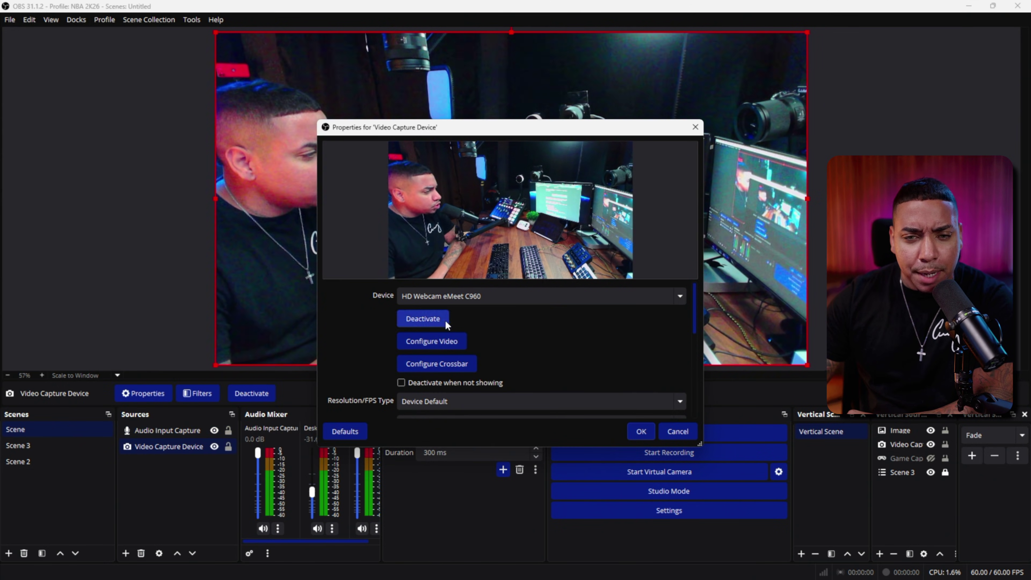
scroll(530, 351, "down", 3)
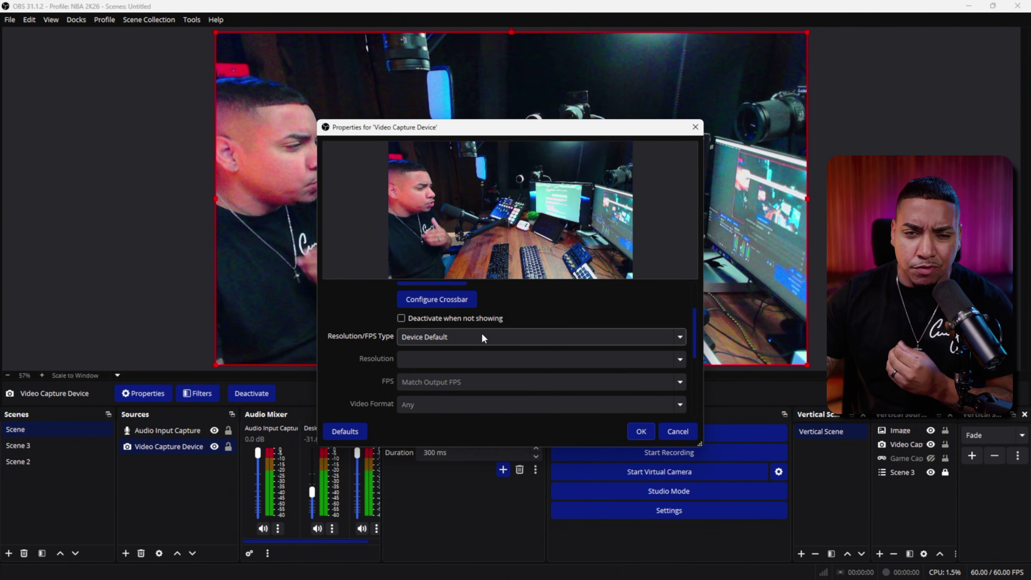
left_click(480, 333)
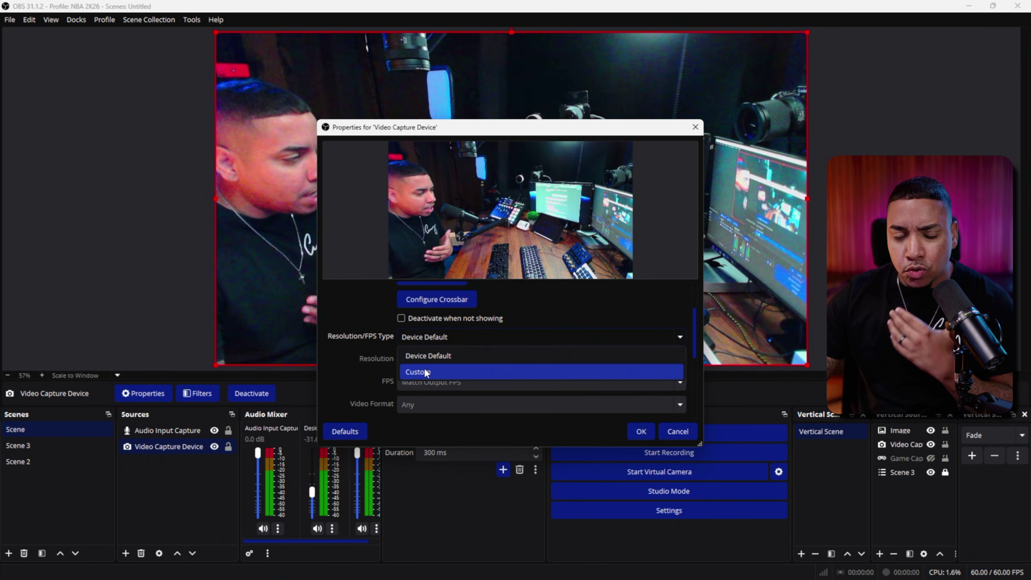
left_click(424, 370)
left_click(498, 363)
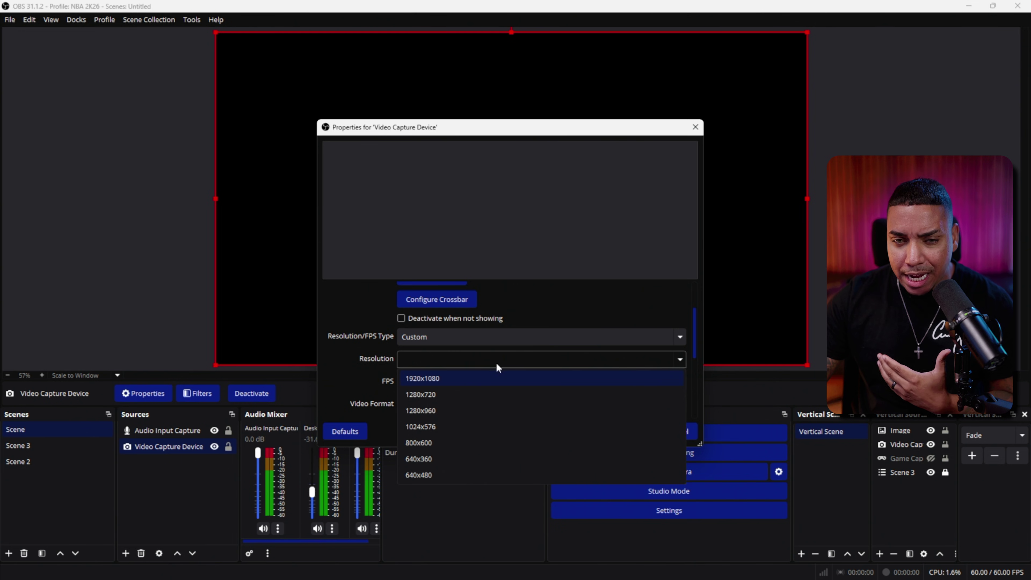
left_click(450, 377)
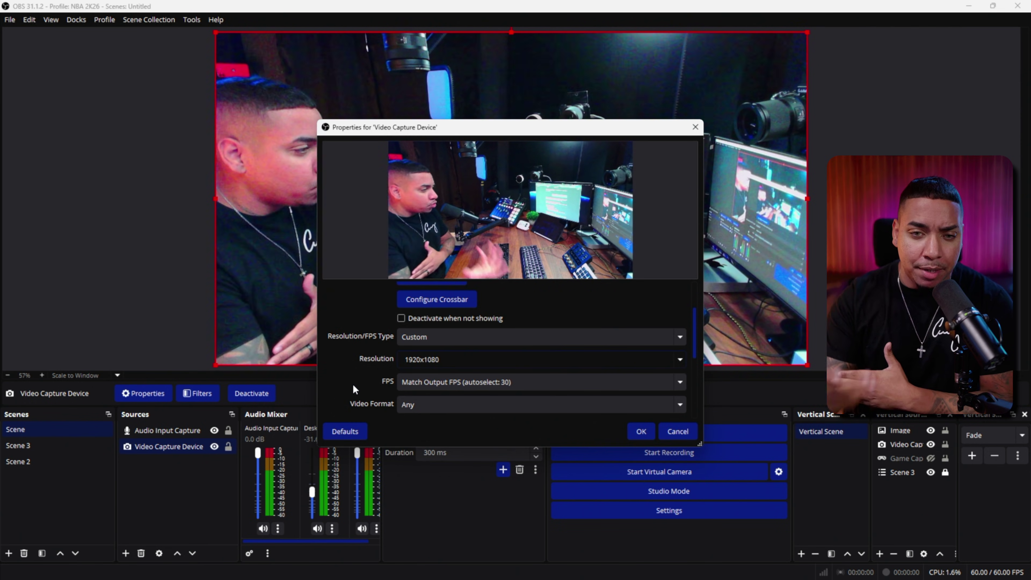
left_click(489, 382)
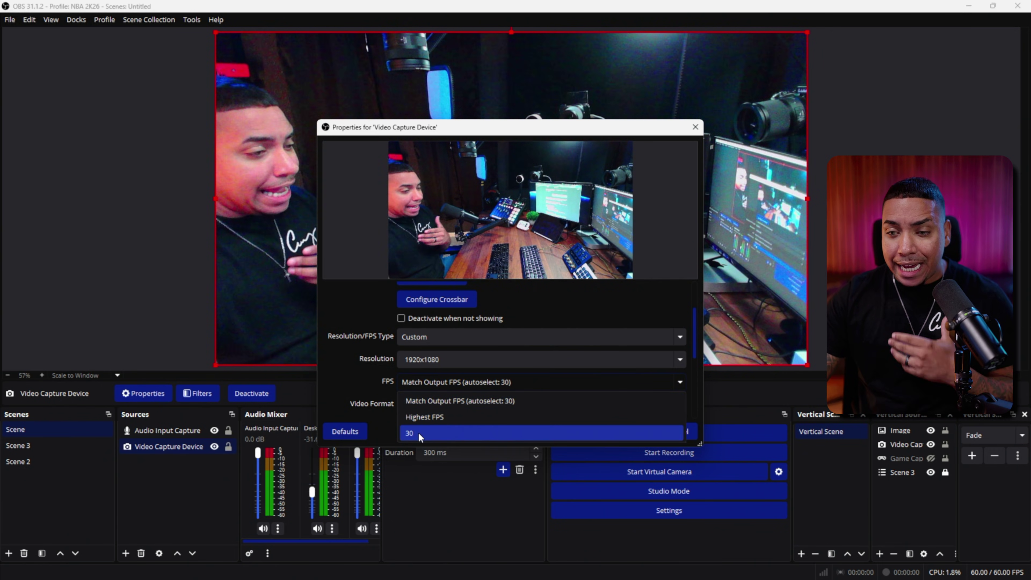
key("Escape")
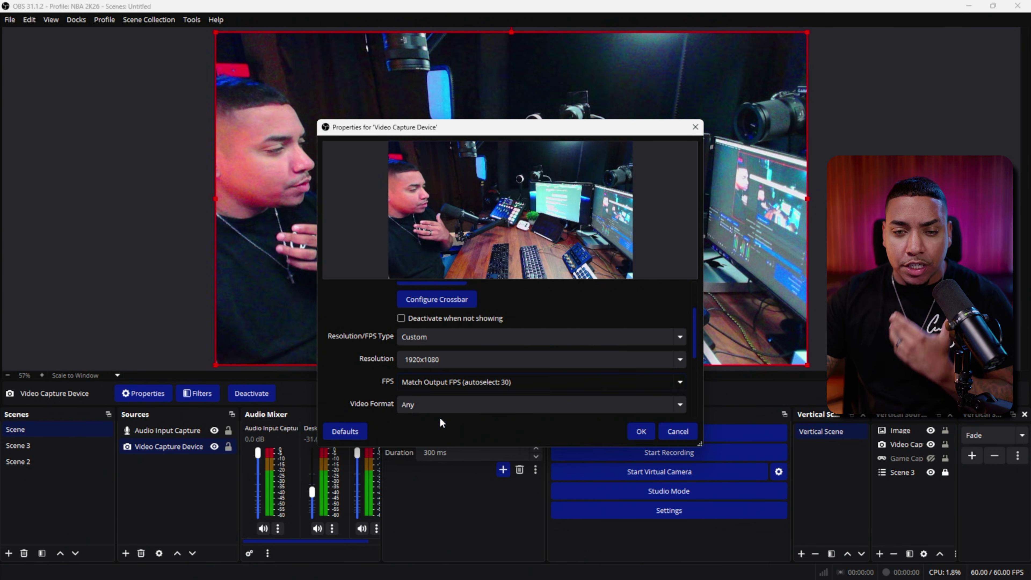
key("Down")
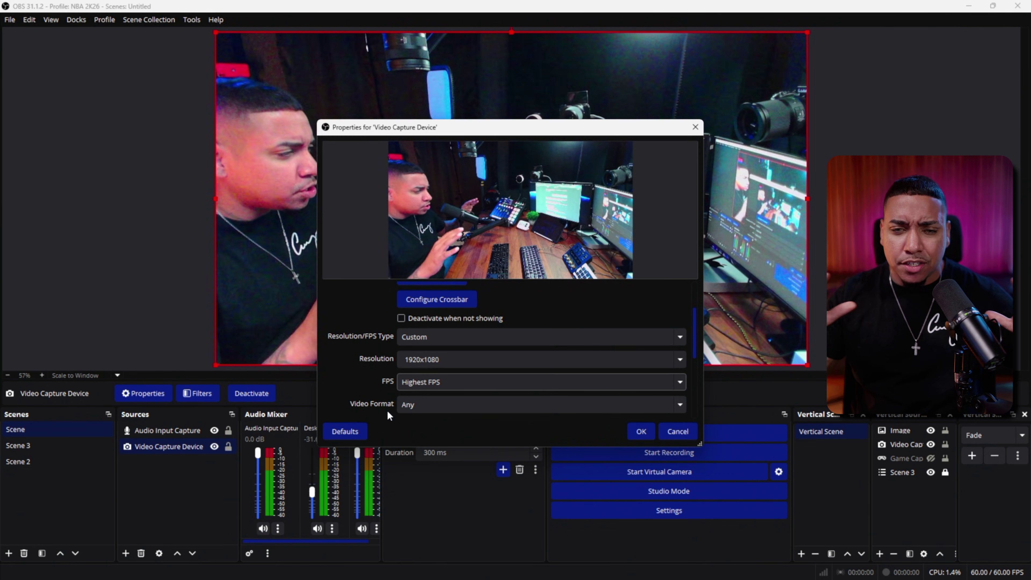
Keep the video format at Any and set the colour space to Rec. 709.
left_click(444, 352)
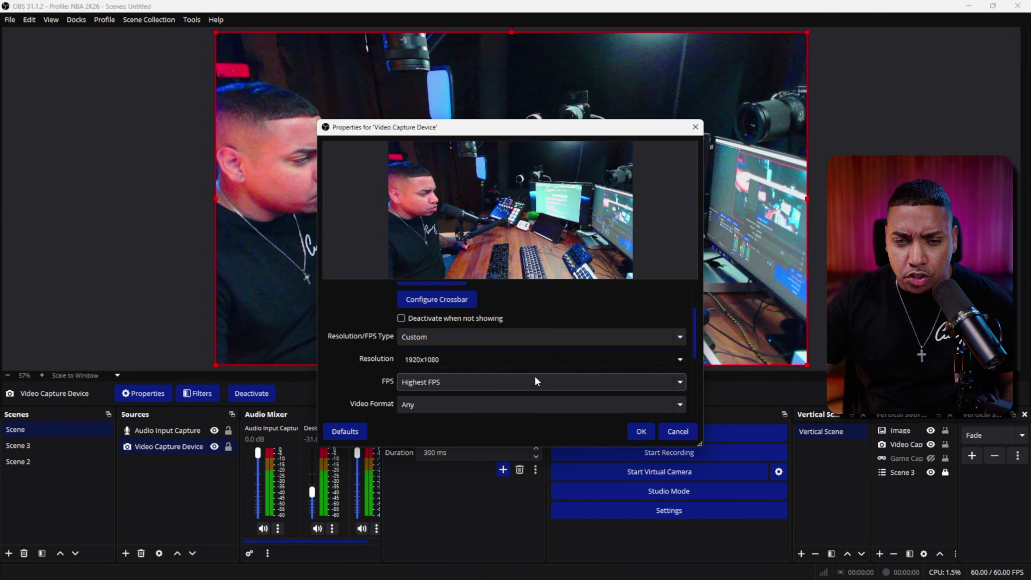
left_click(680, 405)
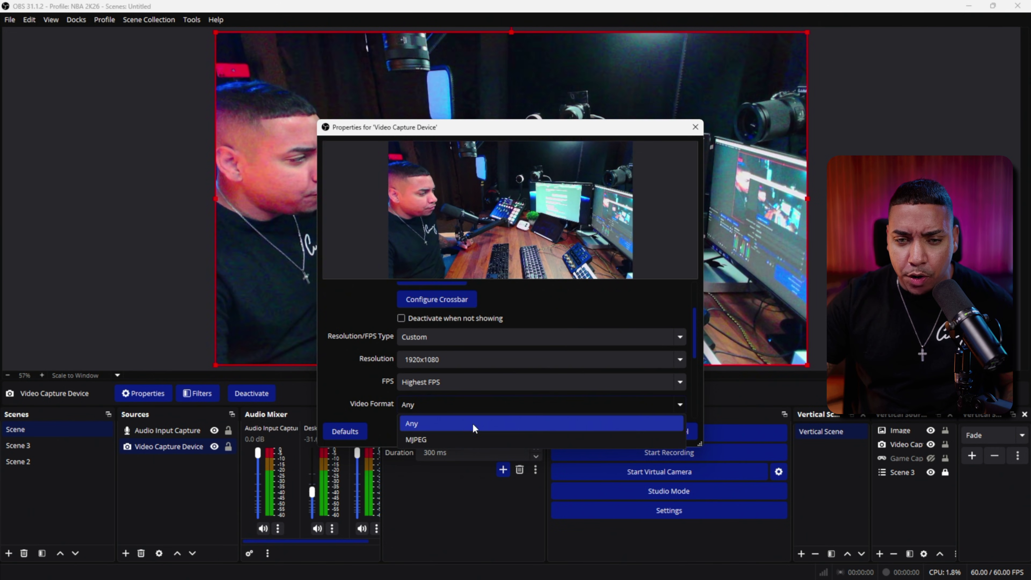
left_click(457, 424)
left_click_drag(695, 339, 693, 382)
left_click(437, 314)
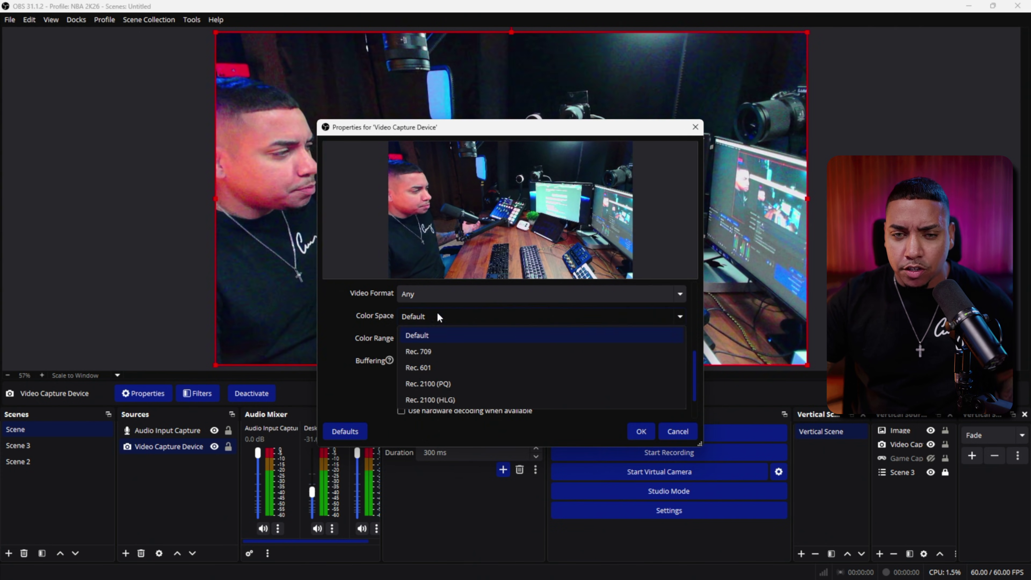
left_click(450, 352)
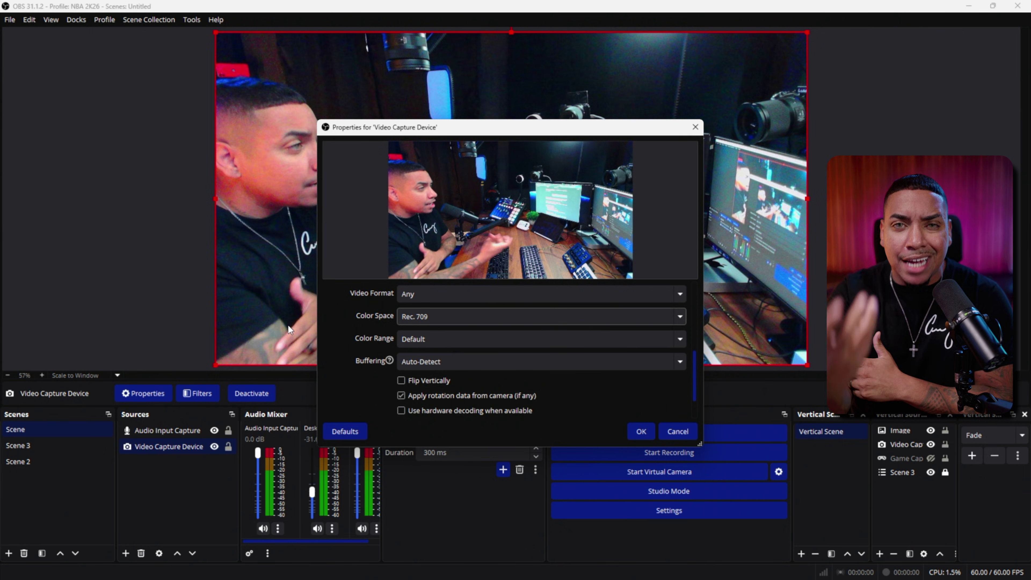
Set the colour range to Full, keep hardware decoding on, and confirm the properties.
left_click(414, 338)
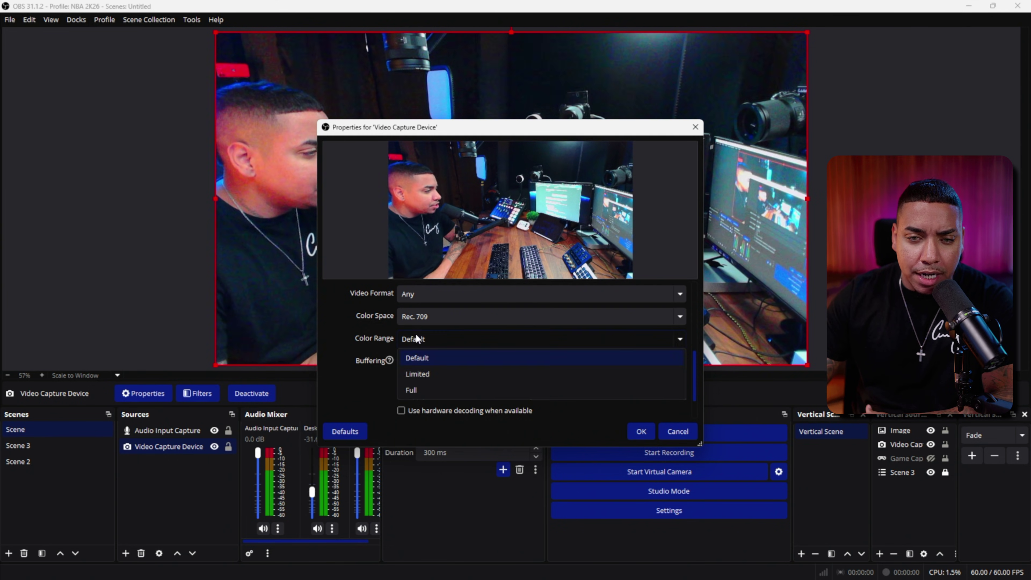
left_click(431, 375)
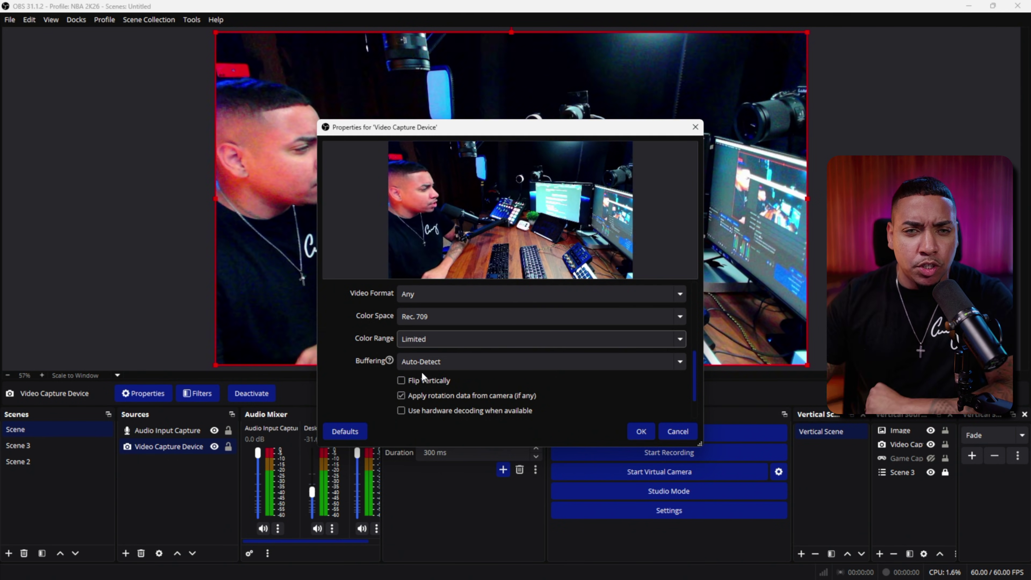
left_click(426, 338)
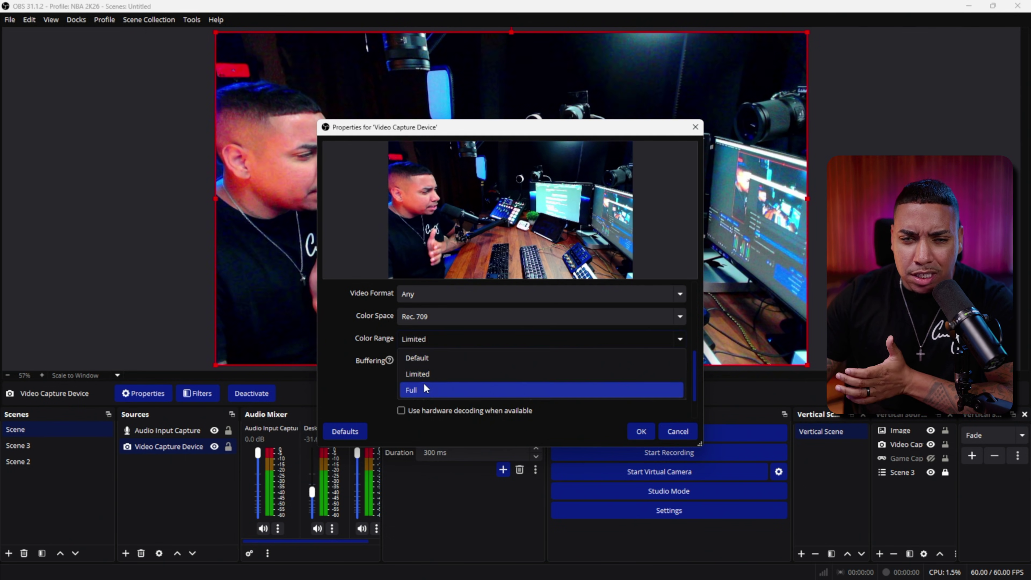
left_click(421, 386)
left_click_drag(446, 129, 424, 97)
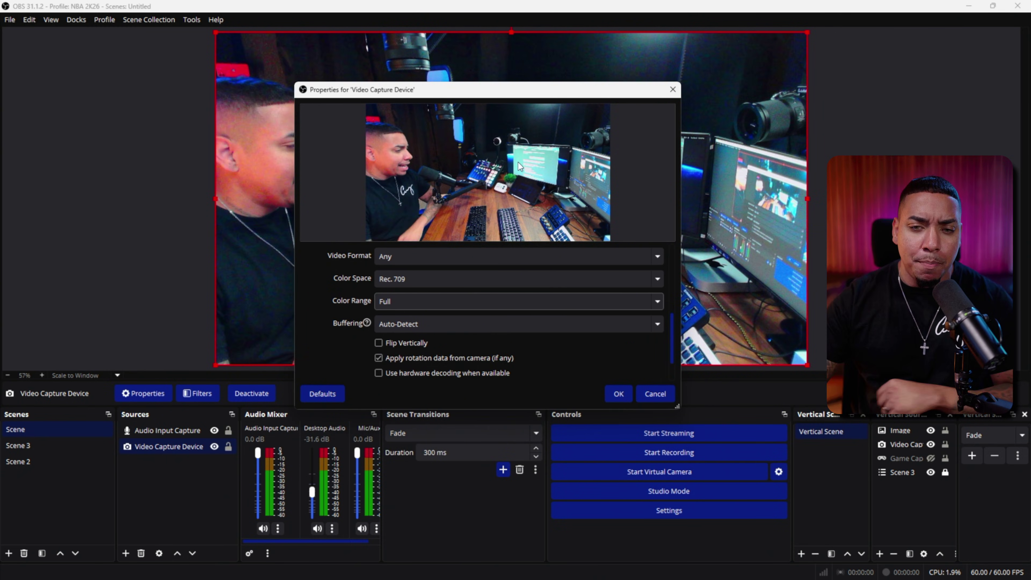
scroll(670, 334, "down", 2)
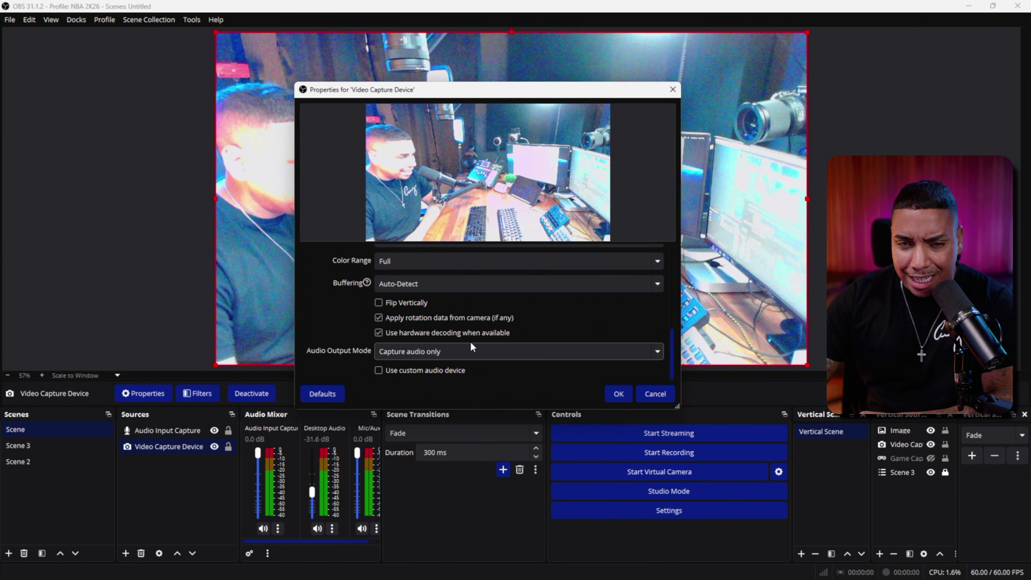
left_click(614, 400)
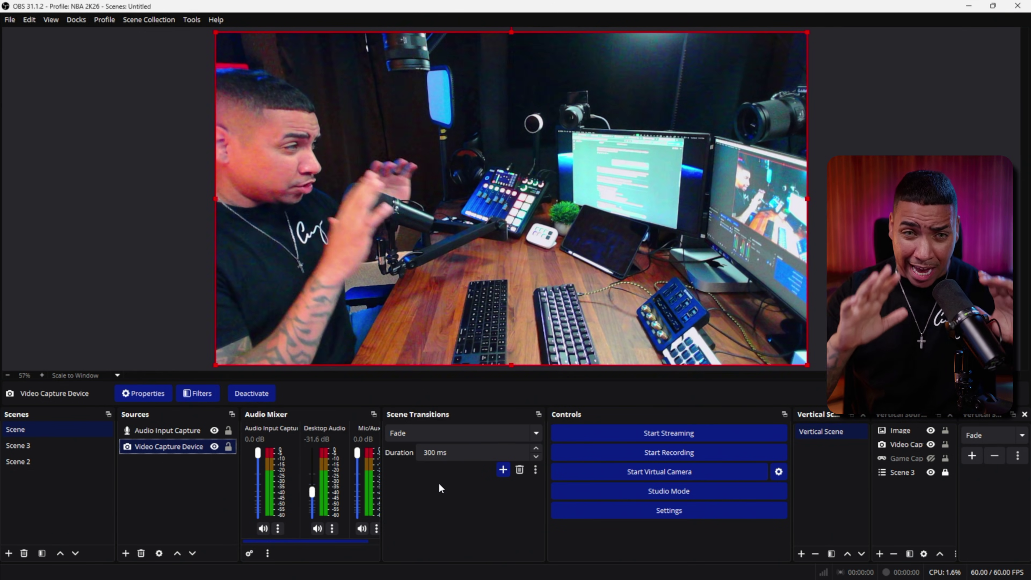
Add a Color Correction effect filter to the Video Capture Device, keeping its default name.
right_click(179, 452)
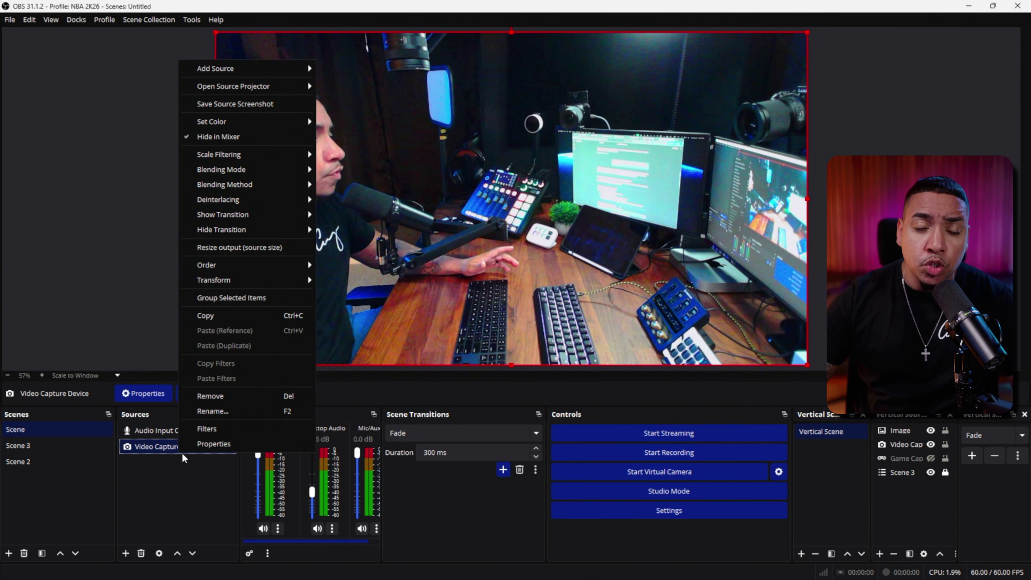
left_click(257, 429)
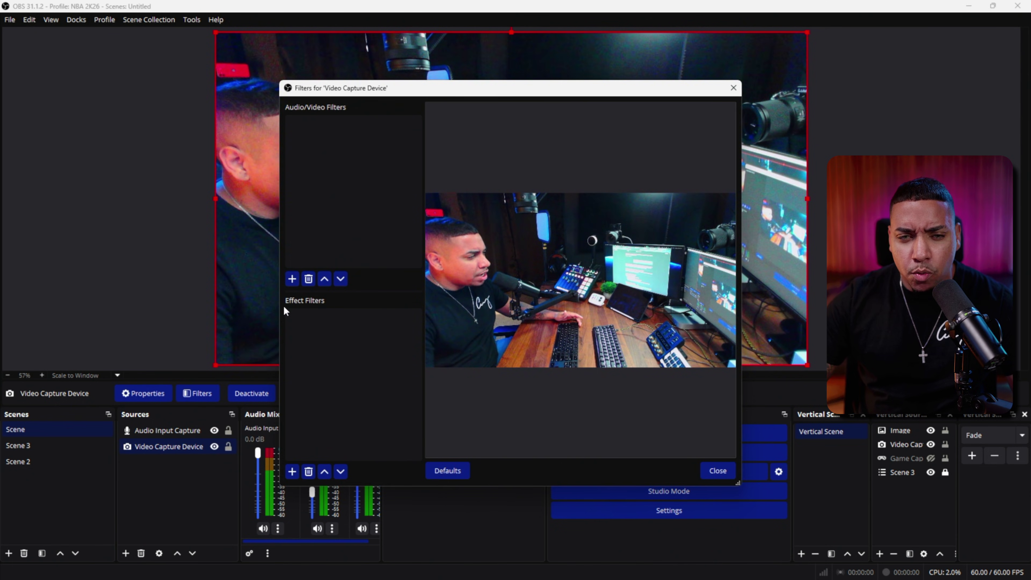
left_click(291, 472)
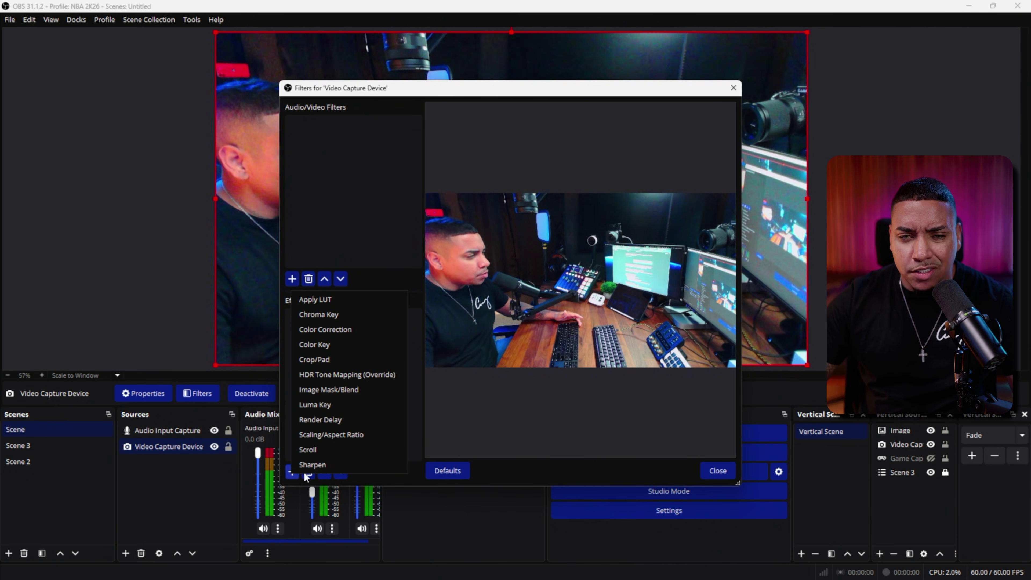
left_click(335, 330)
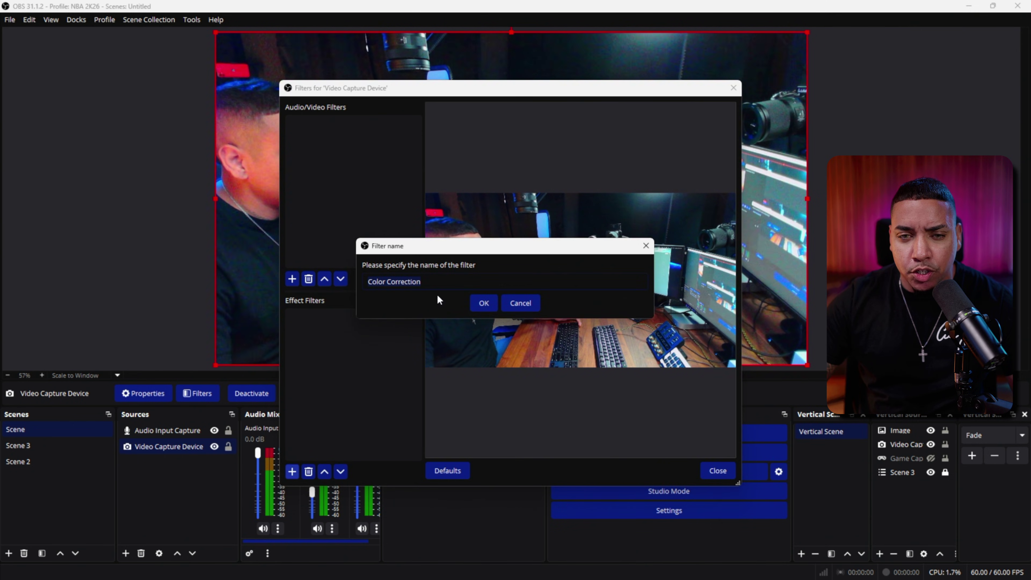
left_click(479, 305)
left_click_drag(474, 87, 201, 80)
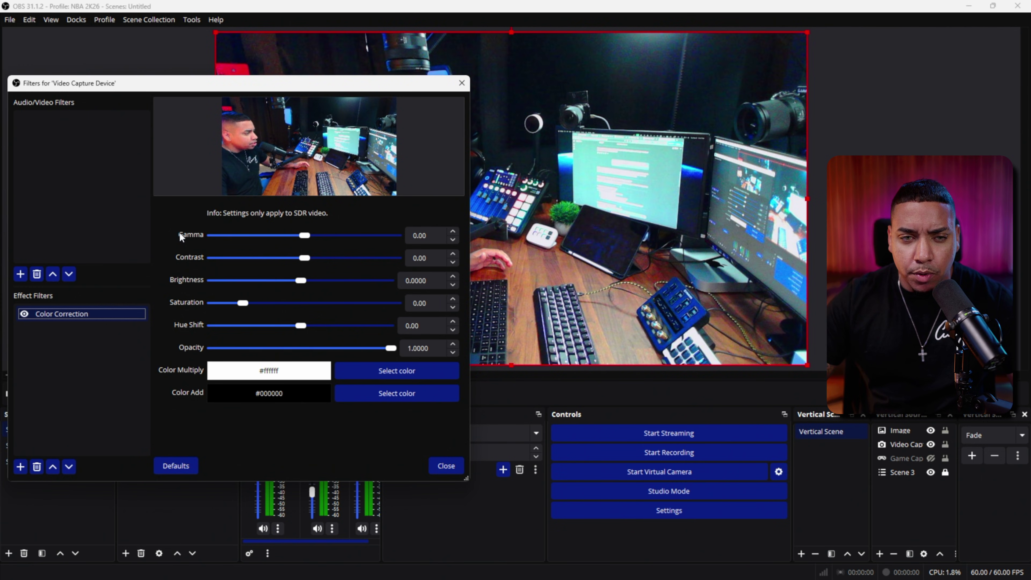
Set the Color Correction gamma to -0.43, saturation to 0.08 and contrast to -0.27.
mouse_move(306, 235)
left_mouse_down()
mouse_move(320, 237)
mouse_move(291, 241)
left_mouse_up()
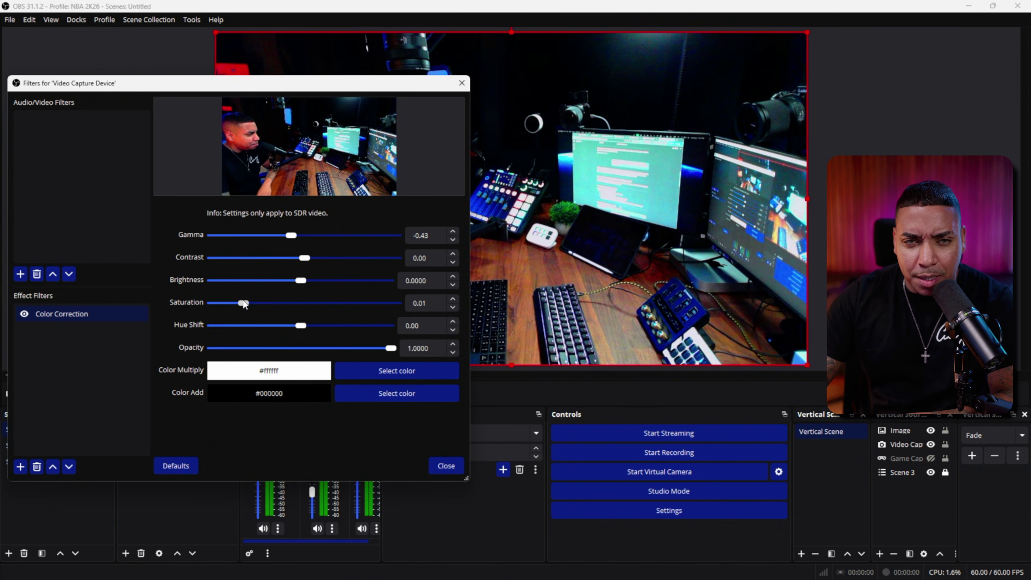
left_click_drag(245, 298, 245, 299)
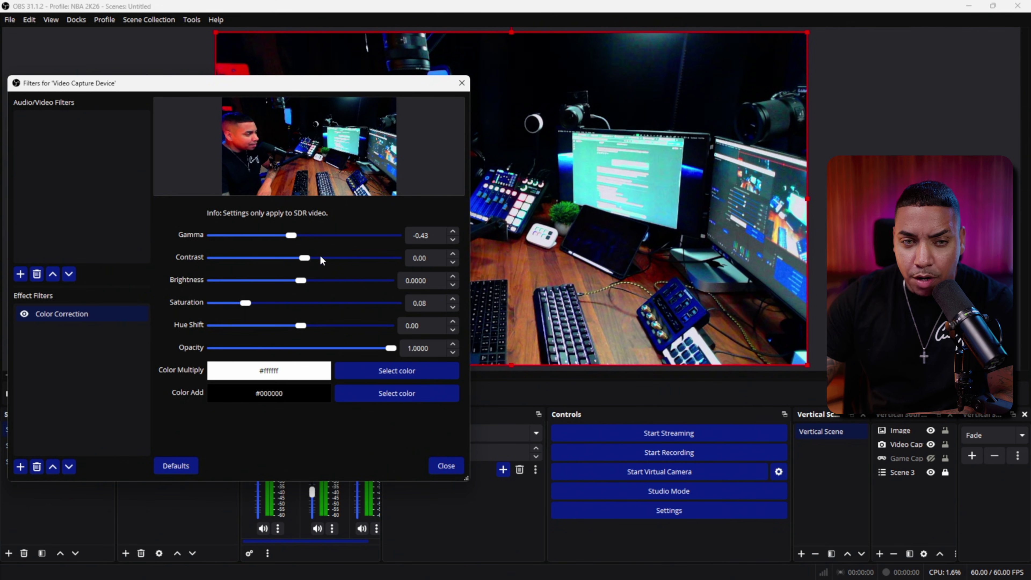
left_click_drag(302, 257, 298, 258)
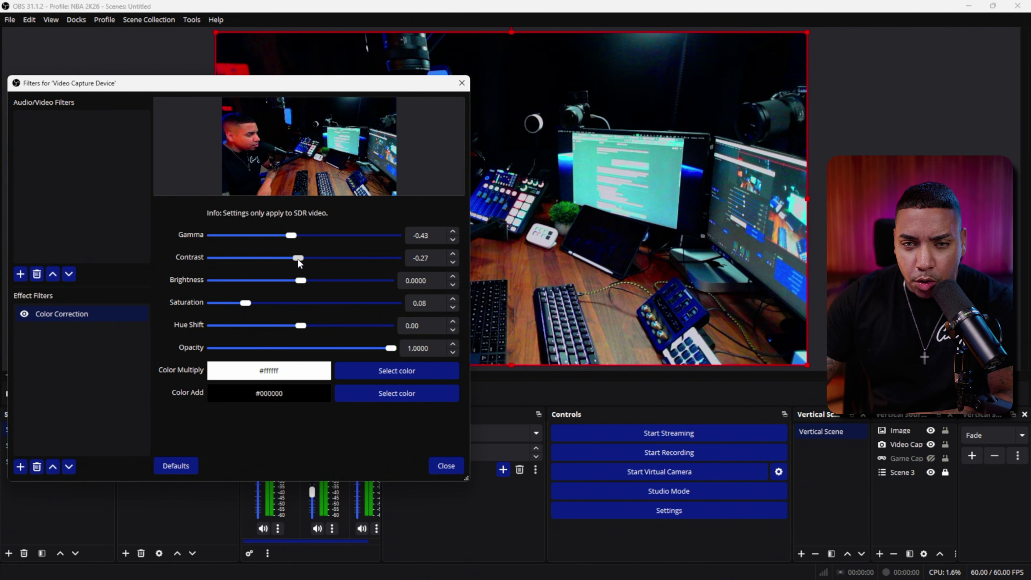
left_click_drag(294, 82, 543, 385)
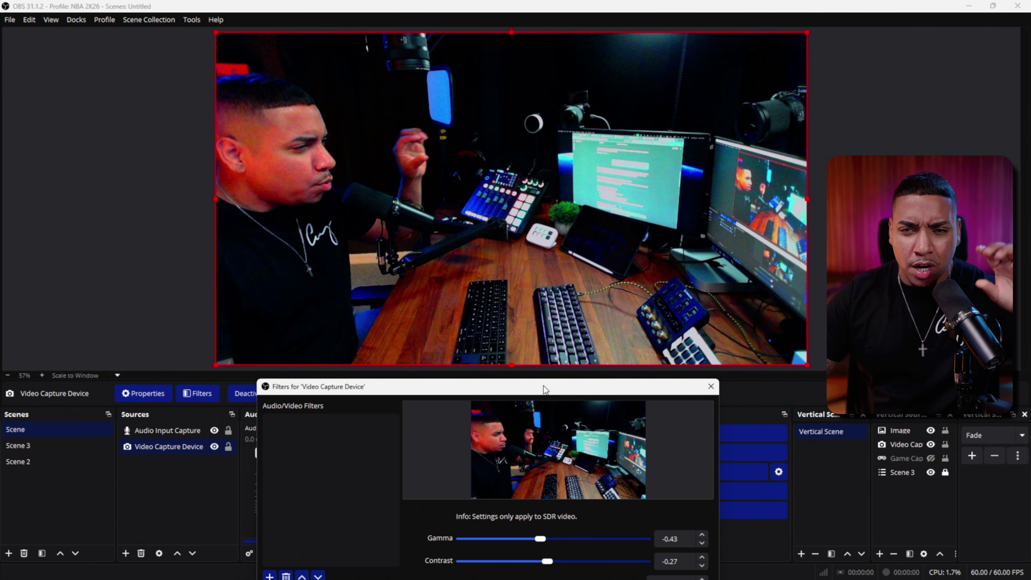
left_click_drag(542, 385, 414, 67)
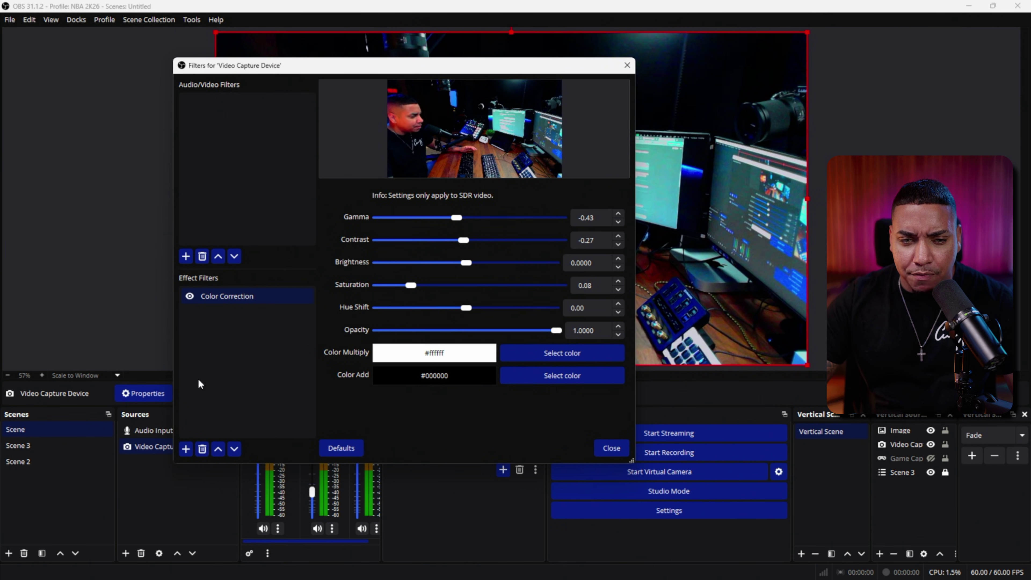
Add a Sharpen filter with a subtle low sharpness, then close the filters window.
left_click(185, 450)
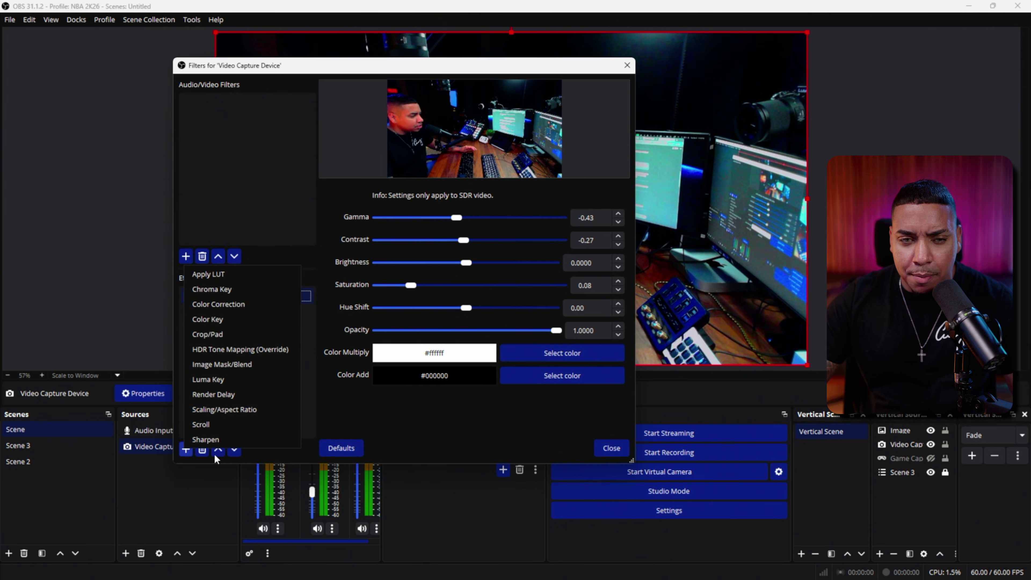
left_click(215, 439)
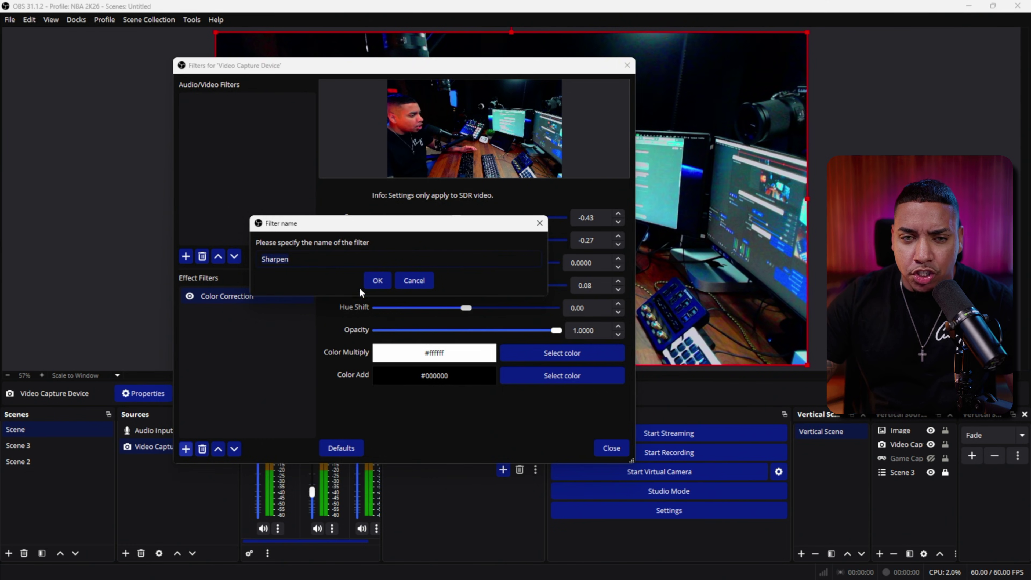
left_click(370, 284)
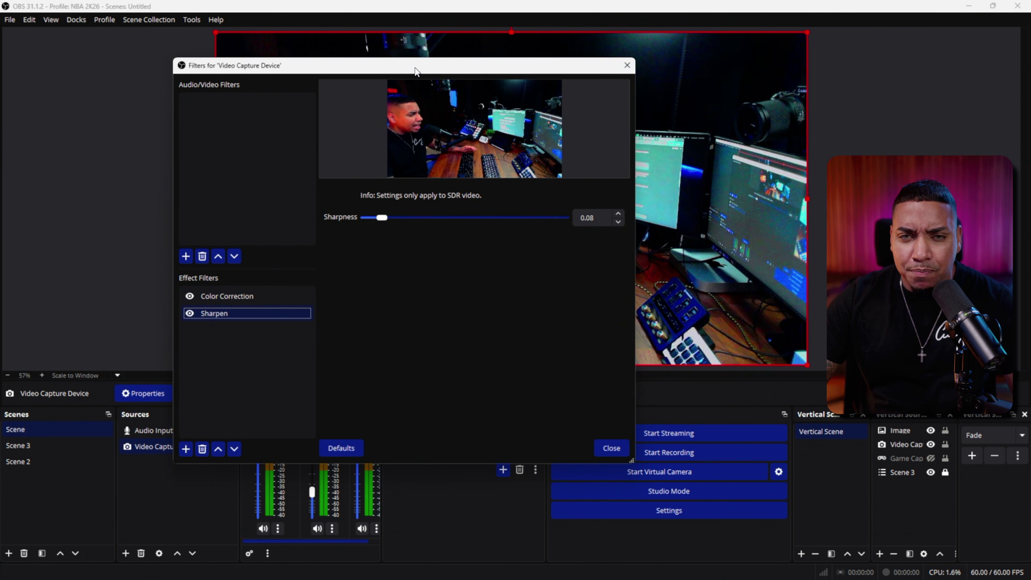
left_click_drag(417, 69, 788, 52)
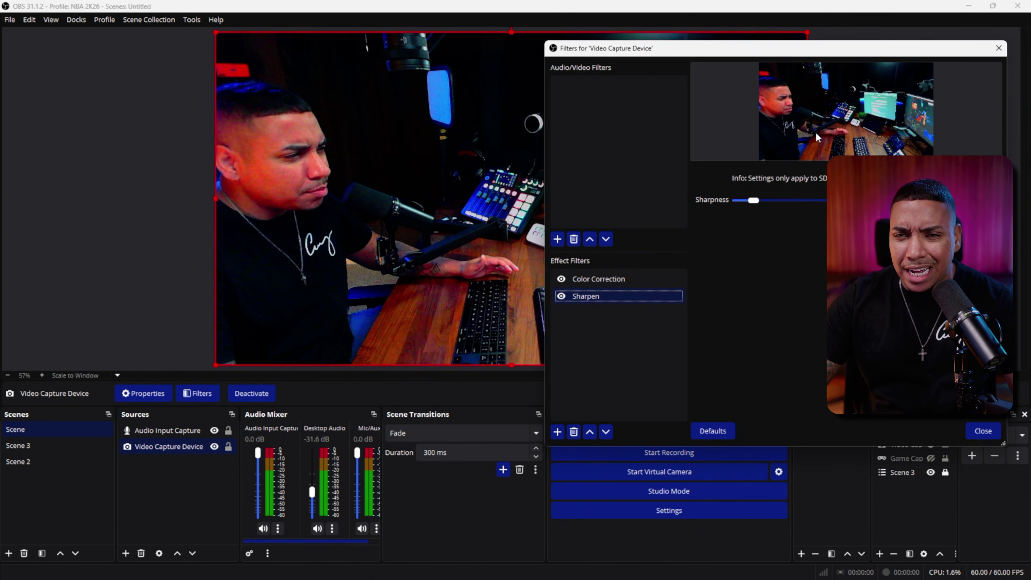
left_click_drag(753, 203, 857, 200)
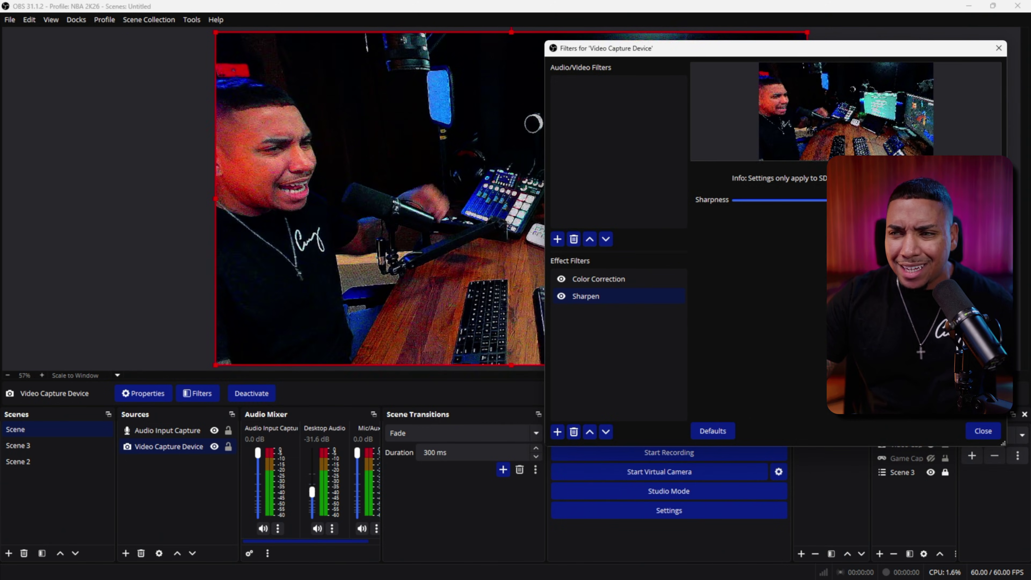
left_click_drag(860, 201, 748, 201)
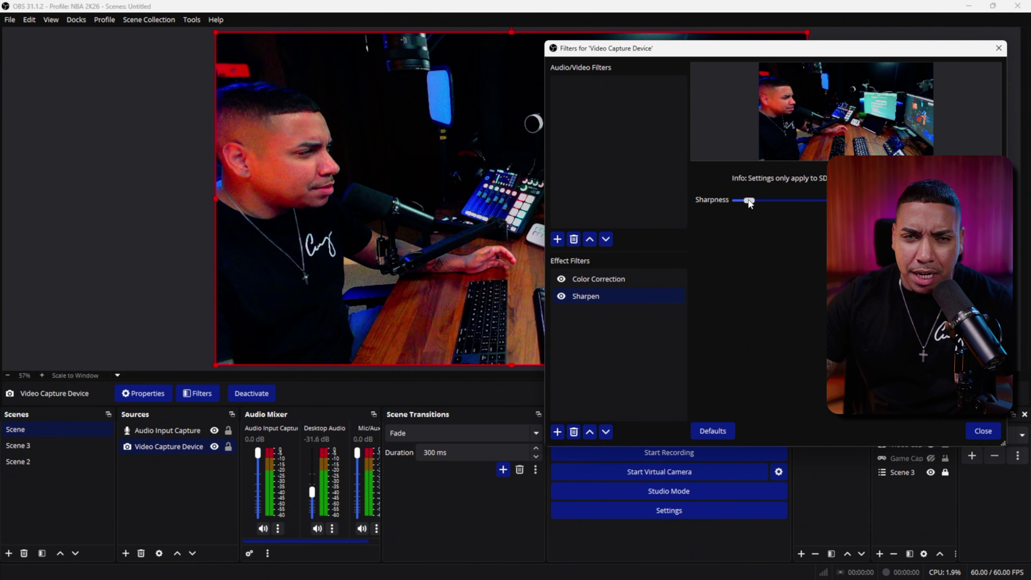
left_click(982, 431)
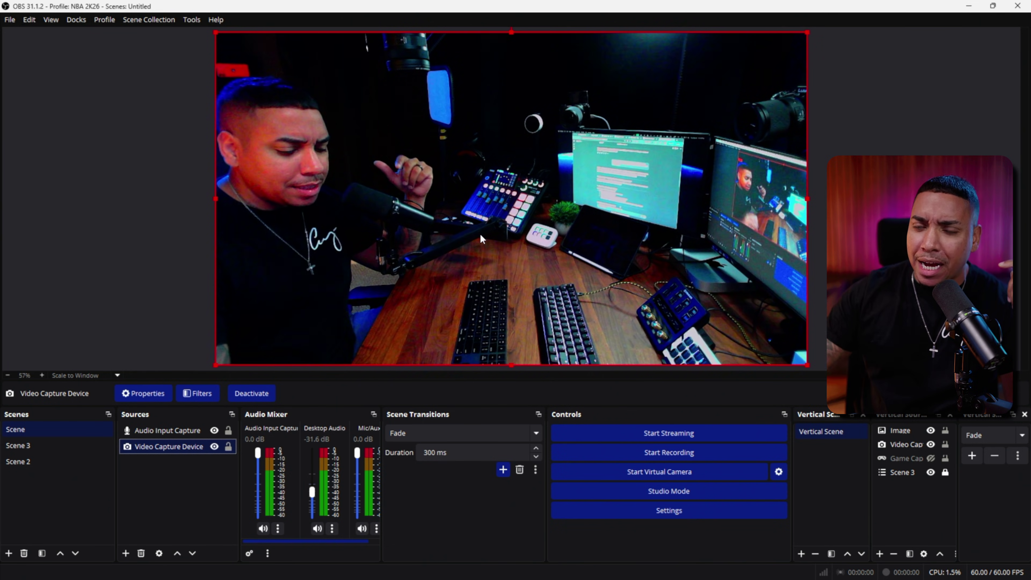
Drag the webcam's top-right handle down-left to shrink it into a small upper-left box.
left_click_drag(806, 30, 372, 148)
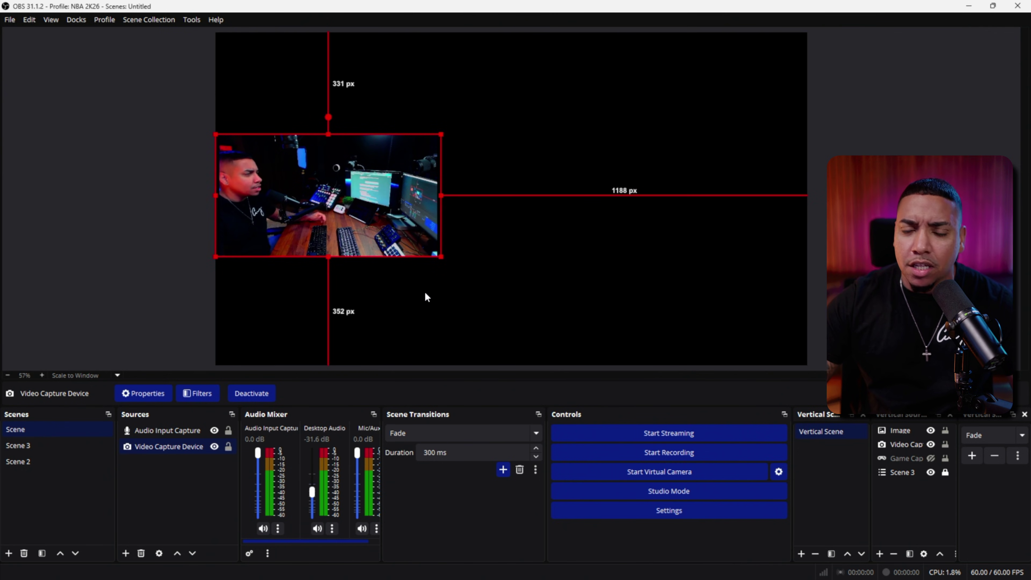